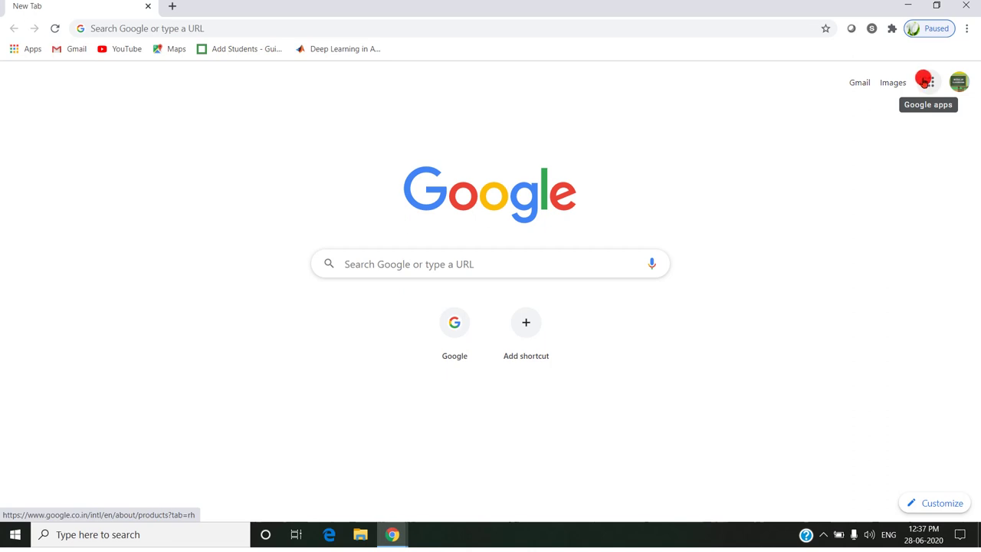
Launch Google Classroom from Chrome's Google apps grid
left_click(925, 82)
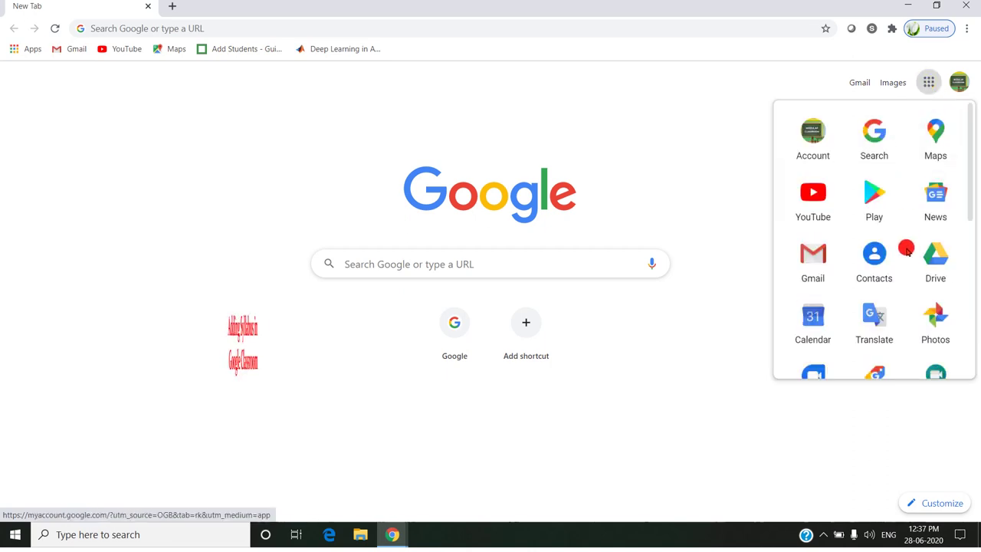
scroll(907, 253, "down", 1)
scroll(905, 253, "down", 2)
scroll(906, 261, "down", 2)
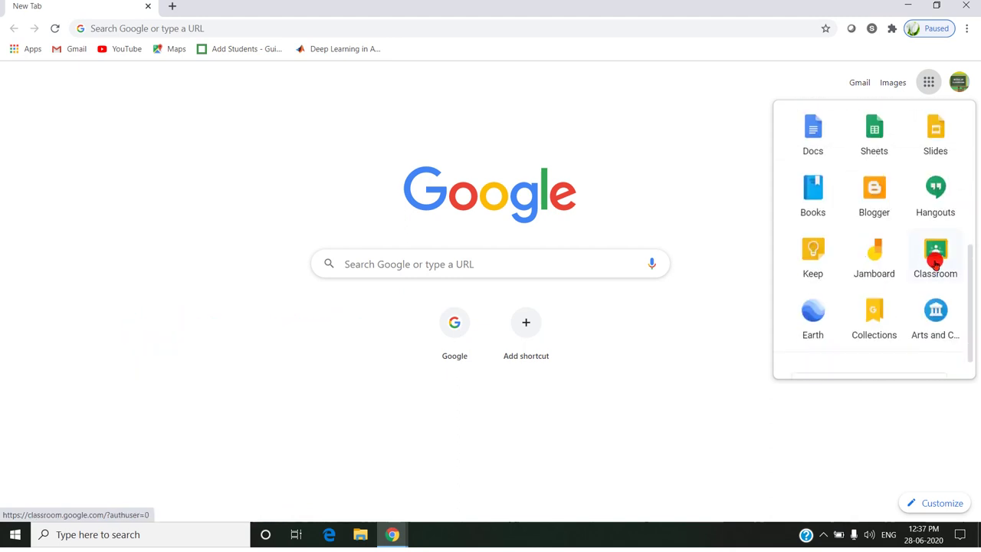
left_click(934, 264)
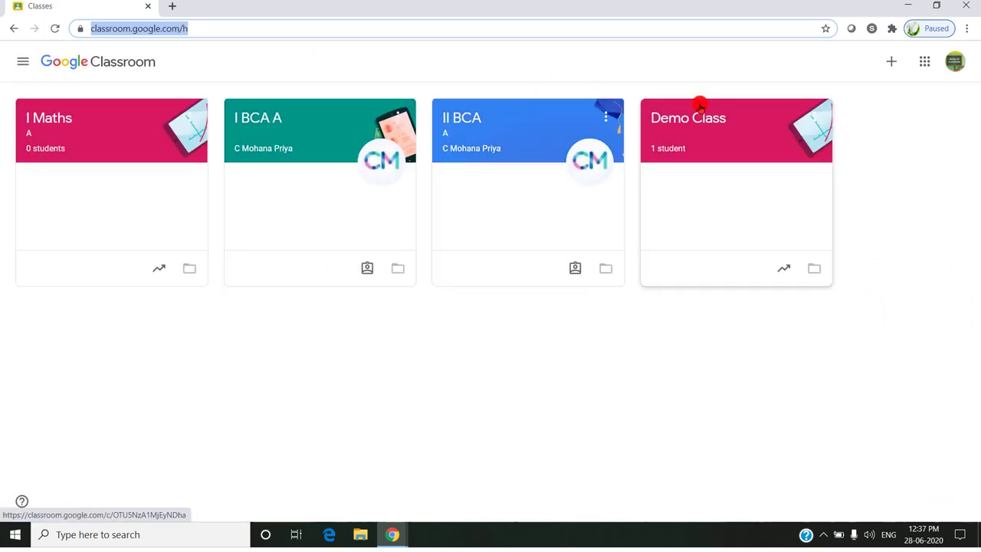
Enter Demo Class and switch to its Classwork page
left_click(698, 107)
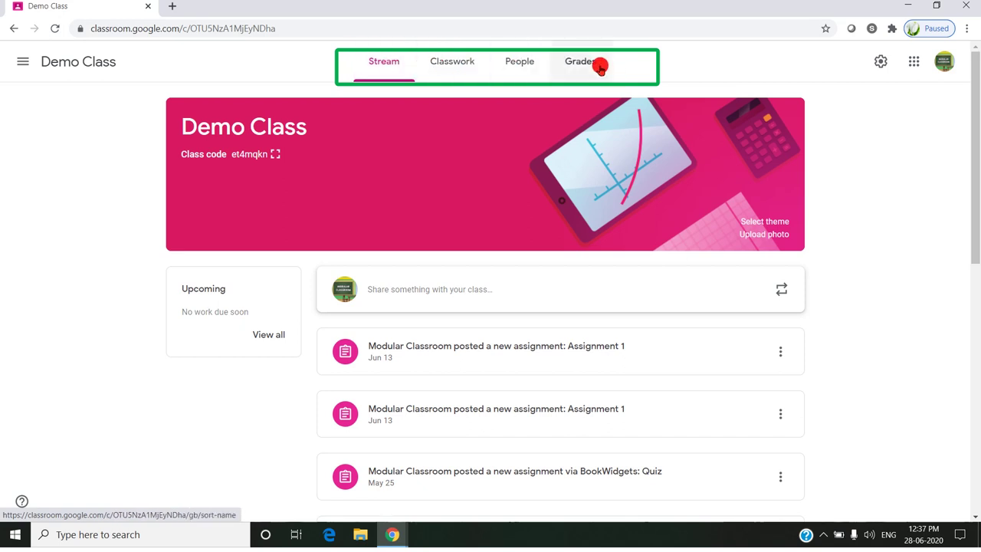
left_click(453, 65)
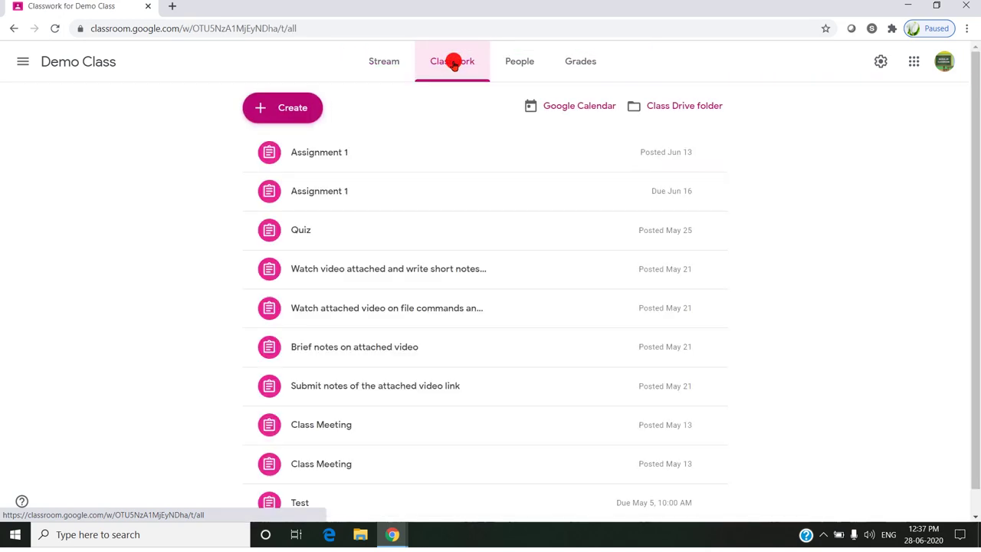
Create a new Material post titled 'Syllabus - Linux'
left_click(289, 110)
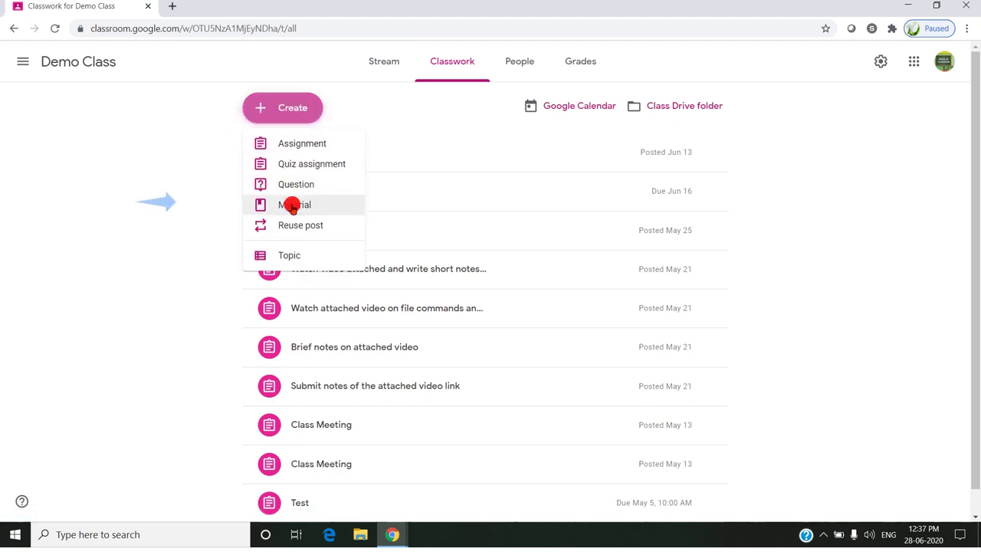
left_click(292, 205)
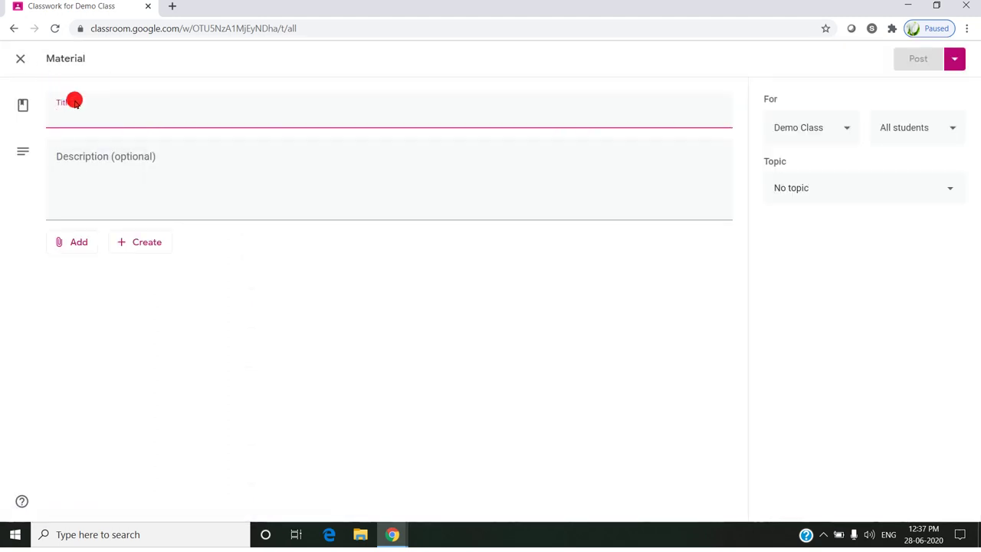
type("Sy")
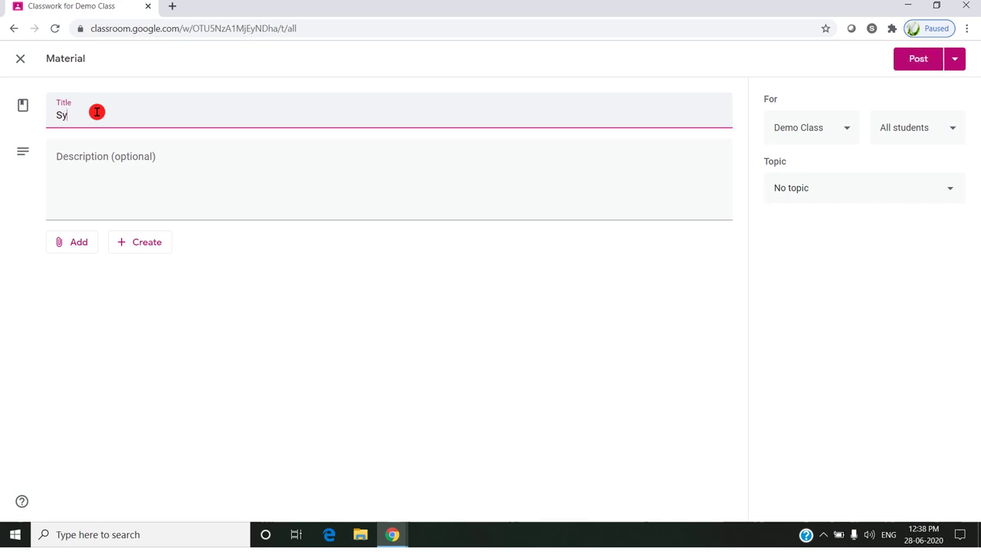
type("llabus")
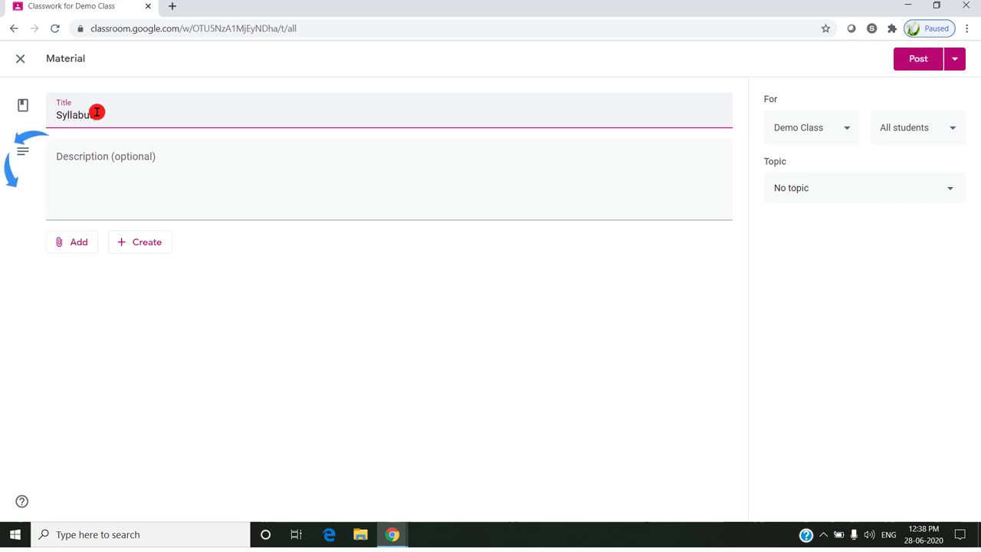
type(" Linux")
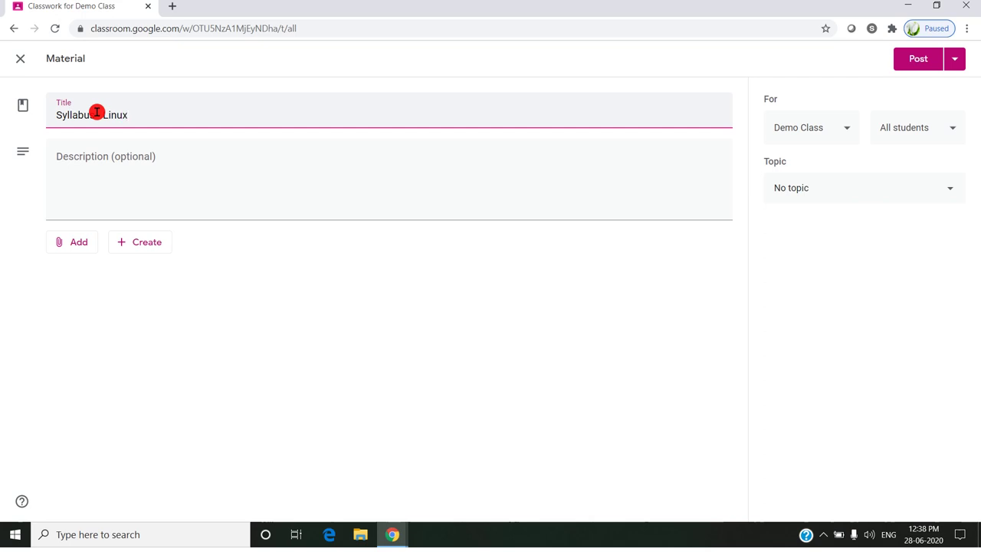
Describe the material as 'Dear Students this is the Syllabus for Linux and Shell Programming.'
left_click(140, 175)
type("Dear Students")
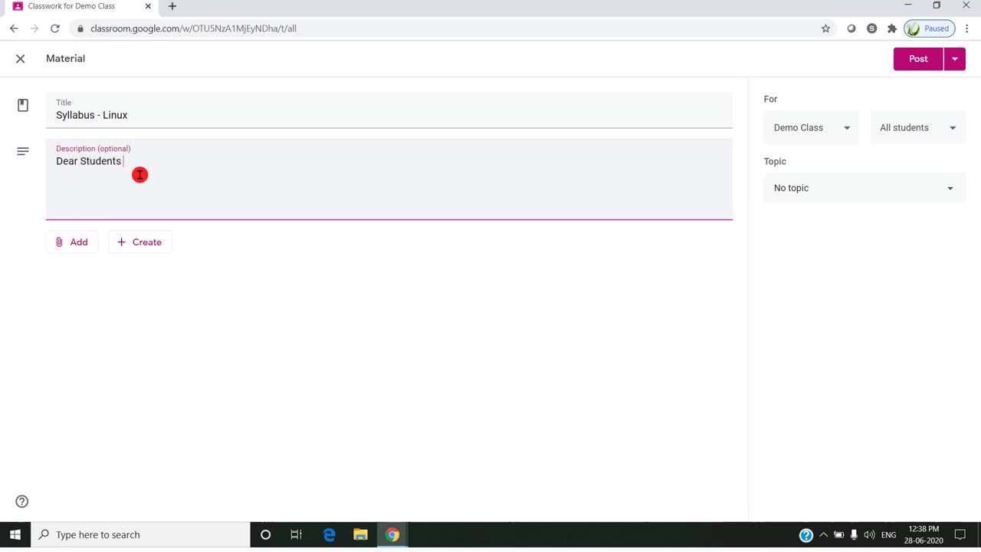
type("dow")
type("the")
type("Syll")
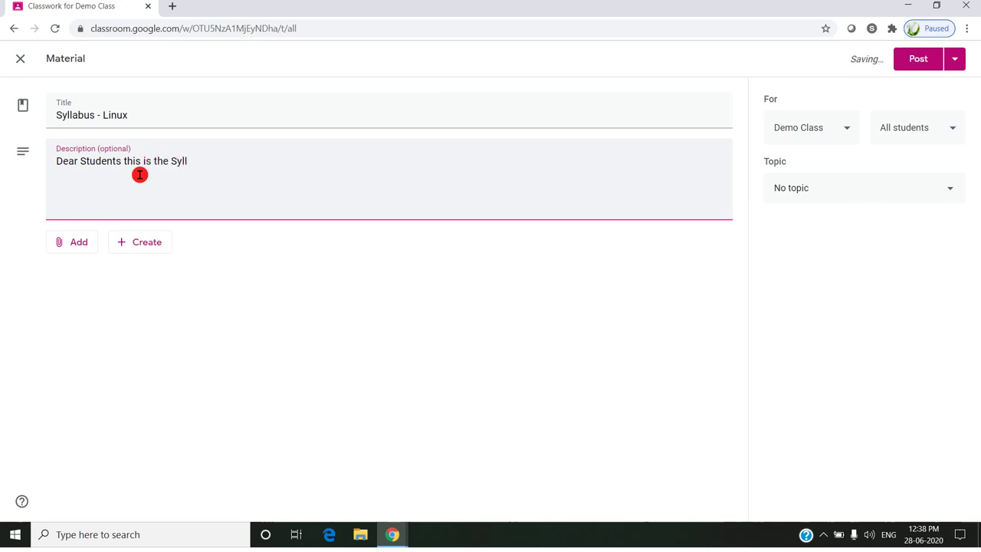
type("abus for Li")
type("nux")
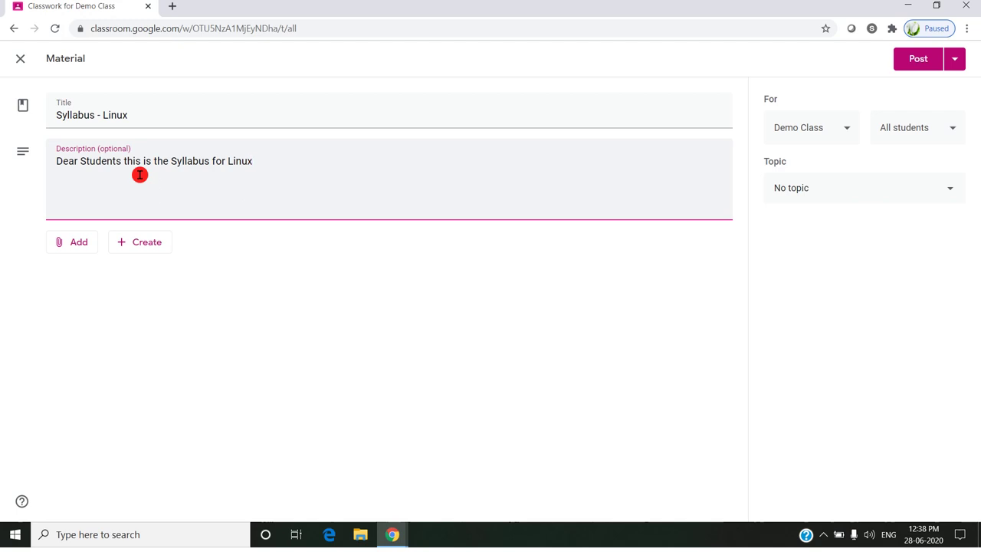
type(" and Shell Pr")
type("ogramming")
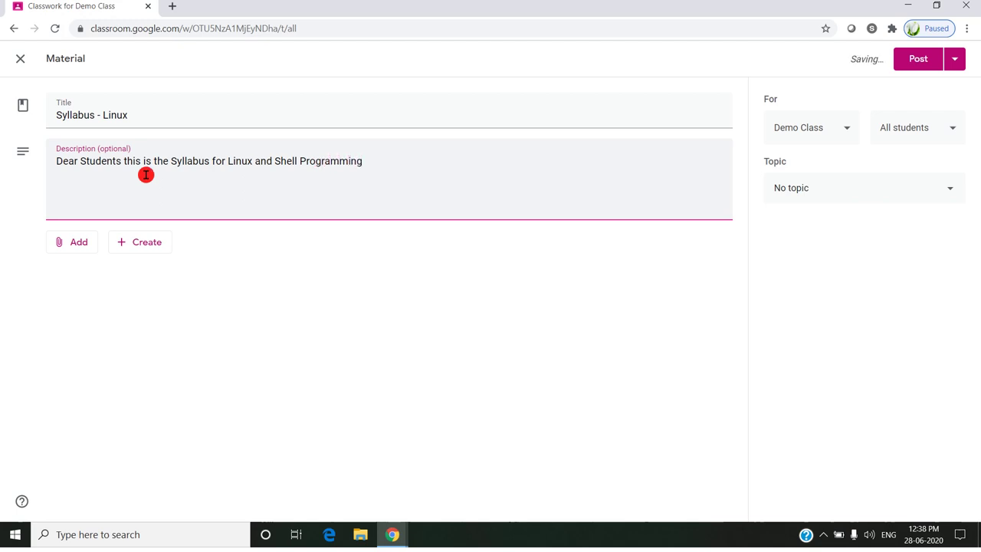
type(".")
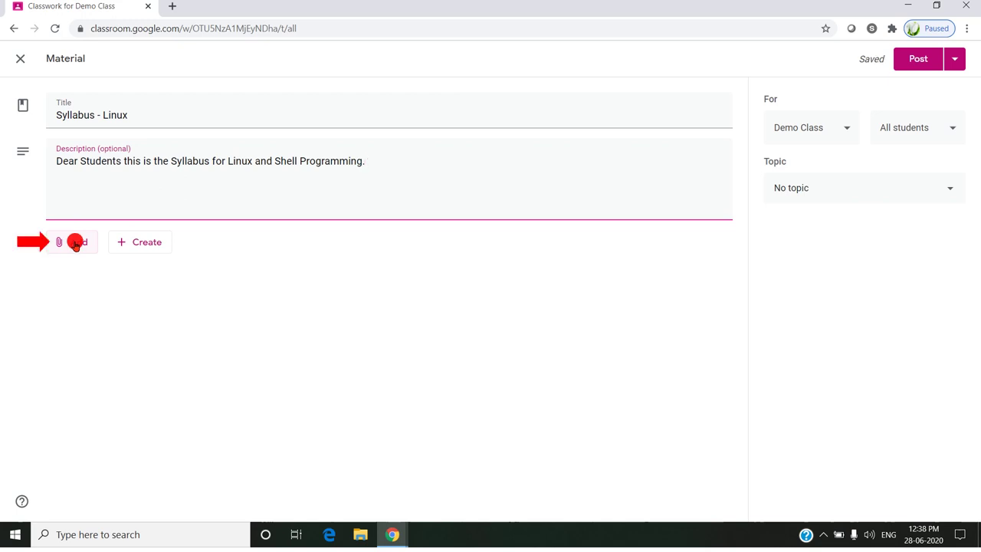
Choose Add > File to bring up the Google Drive upload window
left_click(75, 244)
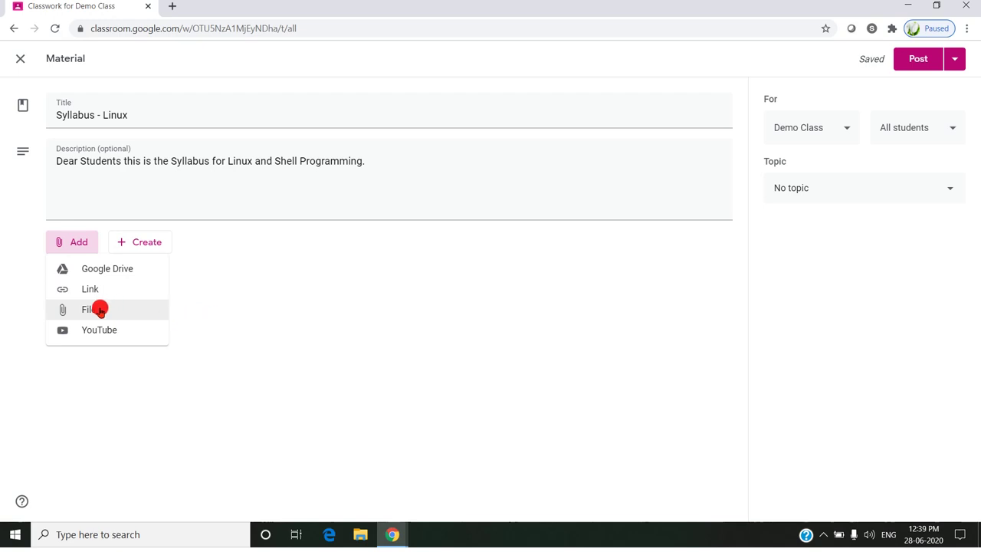
left_click(100, 310)
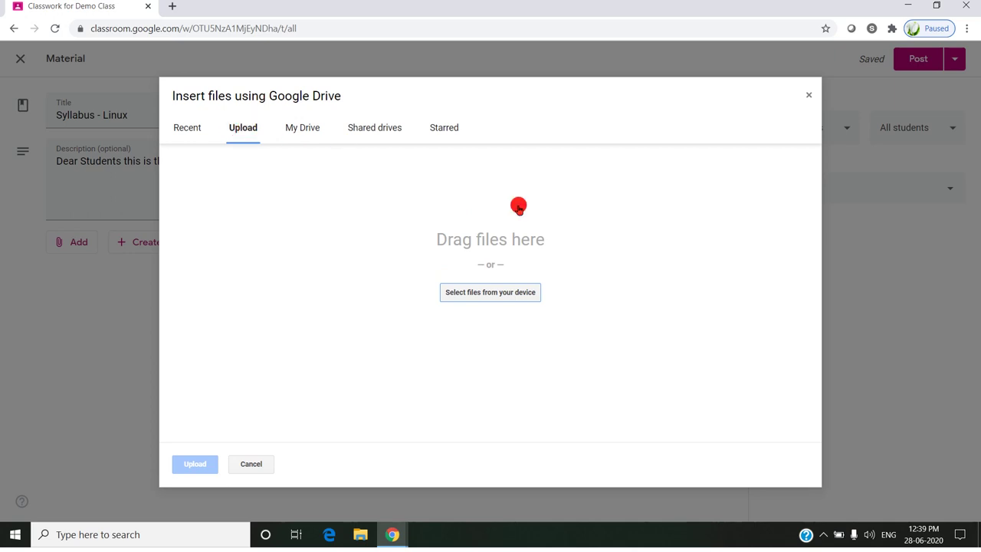
Upload Linux Syllabus.docx from the computer as the material's attachment
left_click(501, 294)
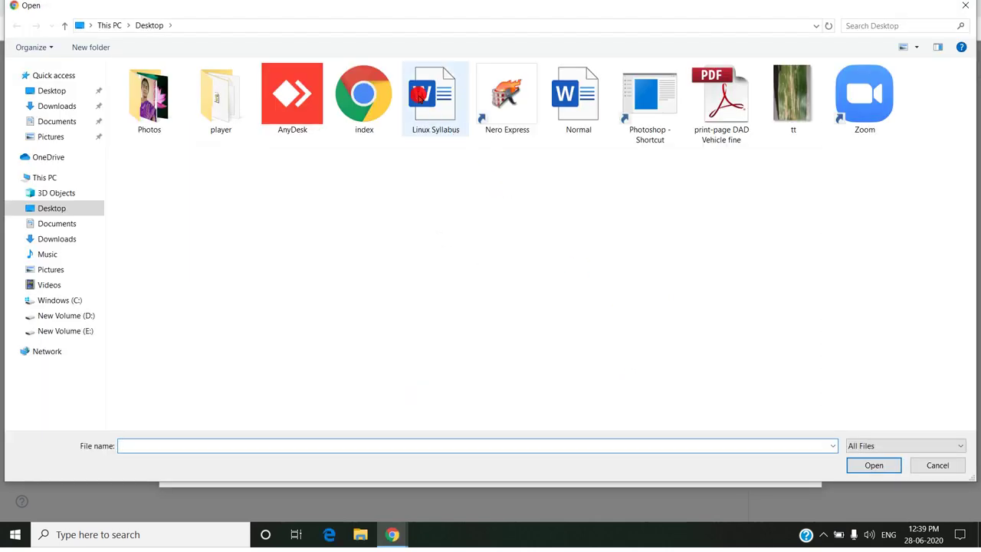
left_click(419, 95)
left_click(874, 463)
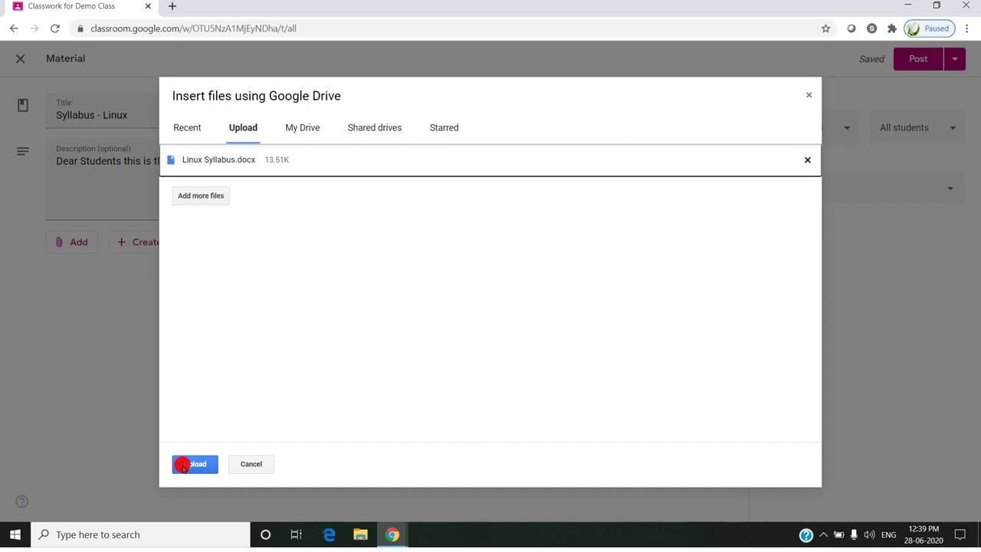
left_click(183, 466)
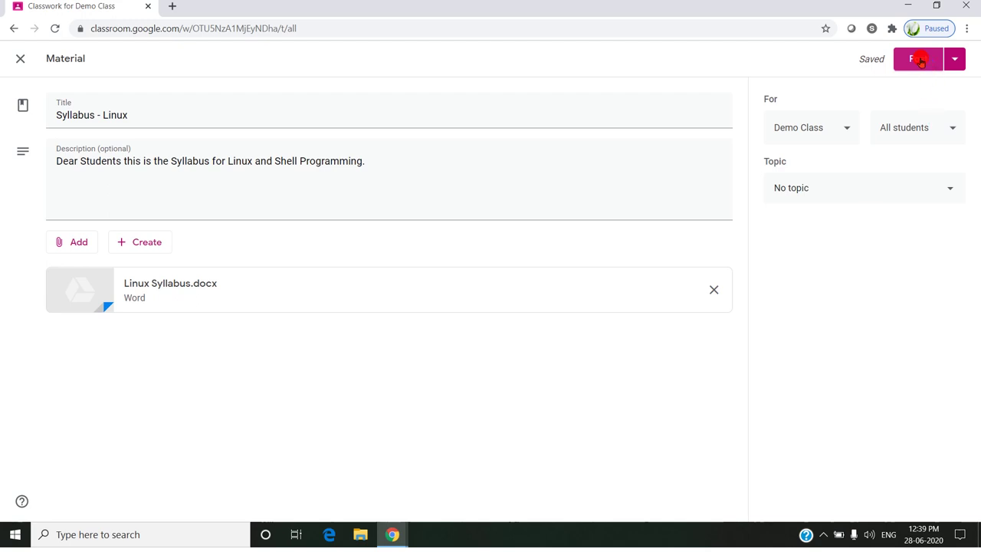
Review the Post dropdown options, dismiss them, and publish the material to Demo Class
left_click(919, 62)
left_click(953, 59)
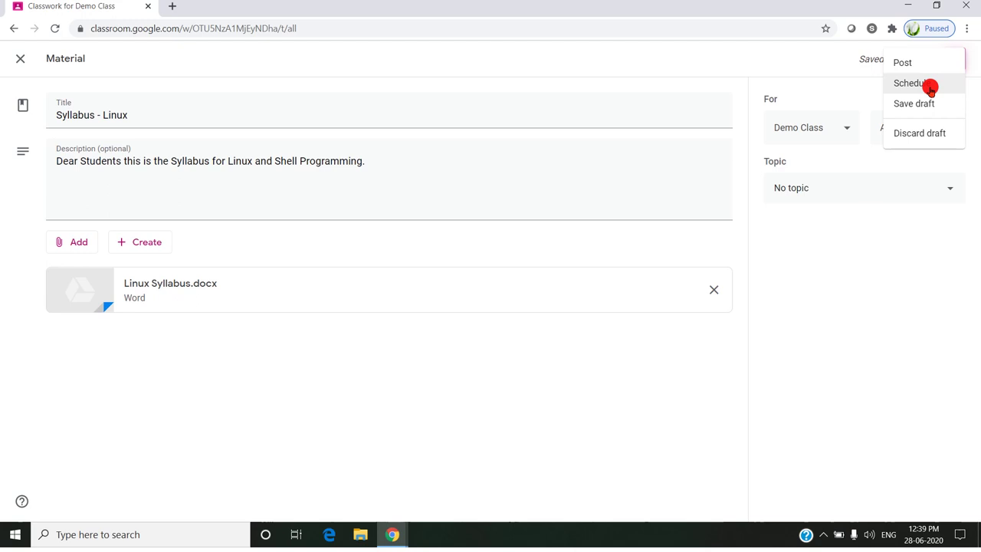
left_click(821, 59)
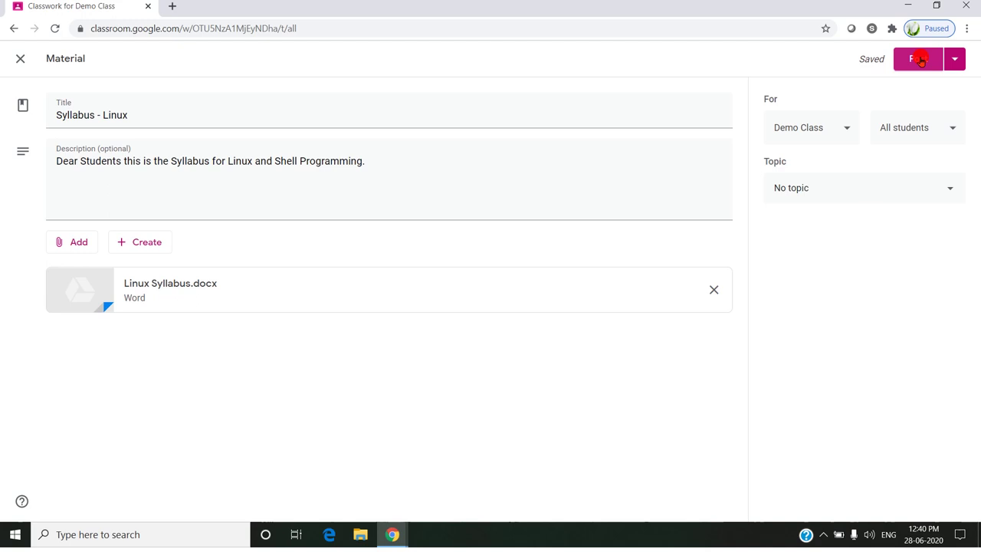
left_click(920, 60)
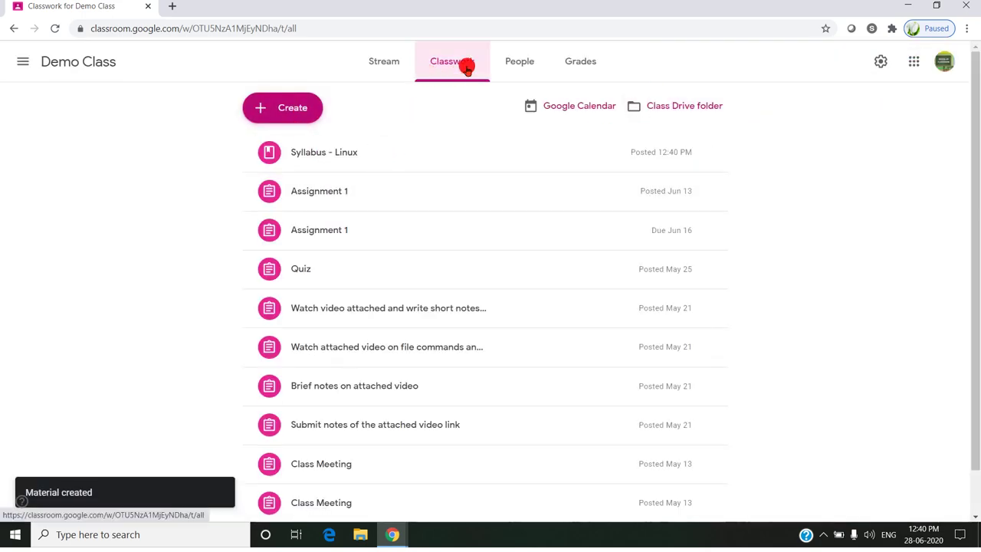
mouse_move(484, 151)
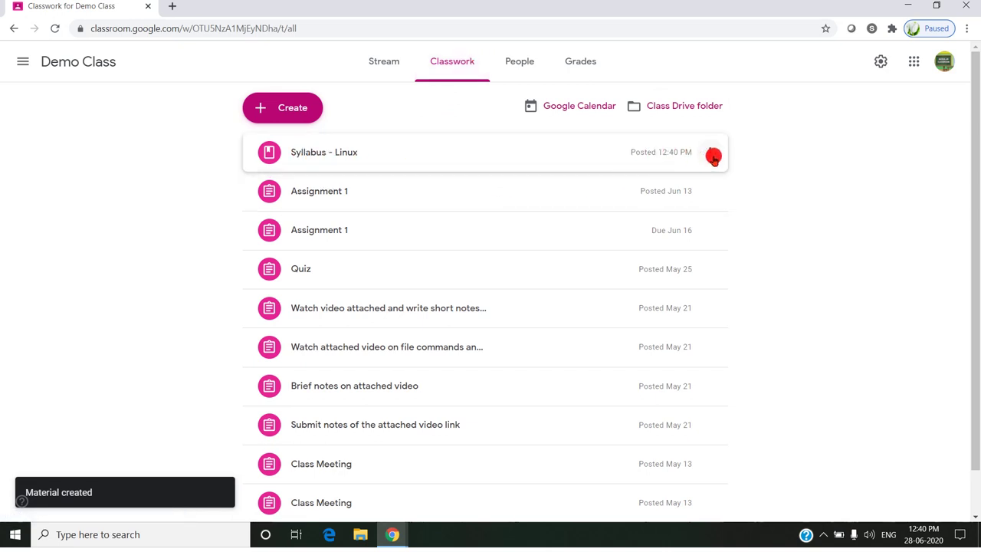
Expand the Syllabus - Linux entry and view its full material page
left_click(407, 147)
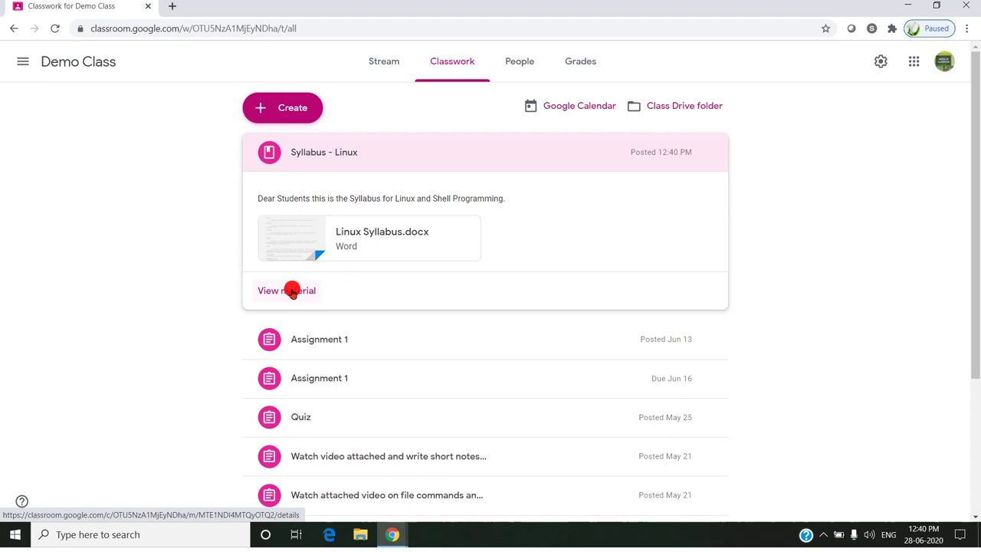
left_click(292, 291)
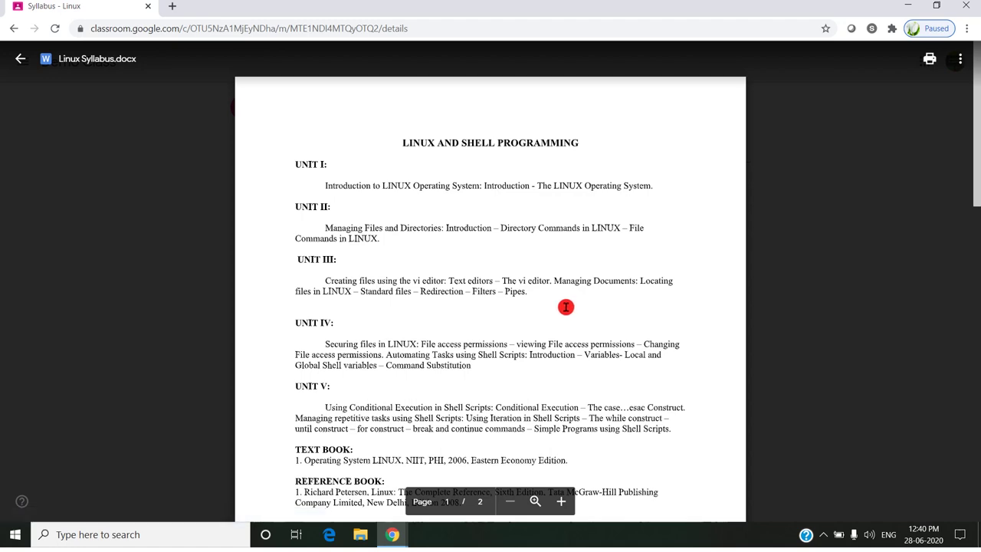
Skim the Linux Syllabus.docx preview, then close it
scroll(565, 306, "down", 2)
scroll(322, 128, "up", 2)
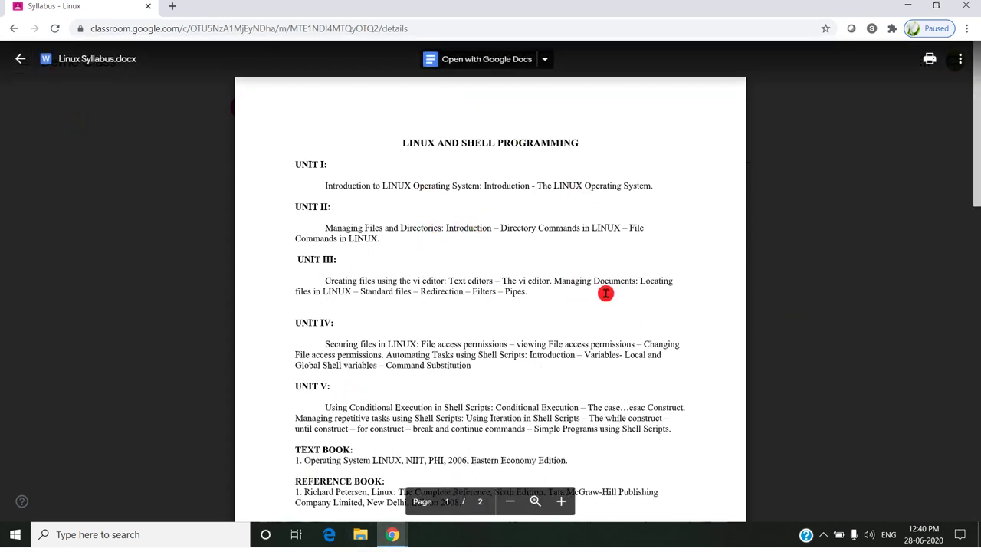
left_click(21, 58)
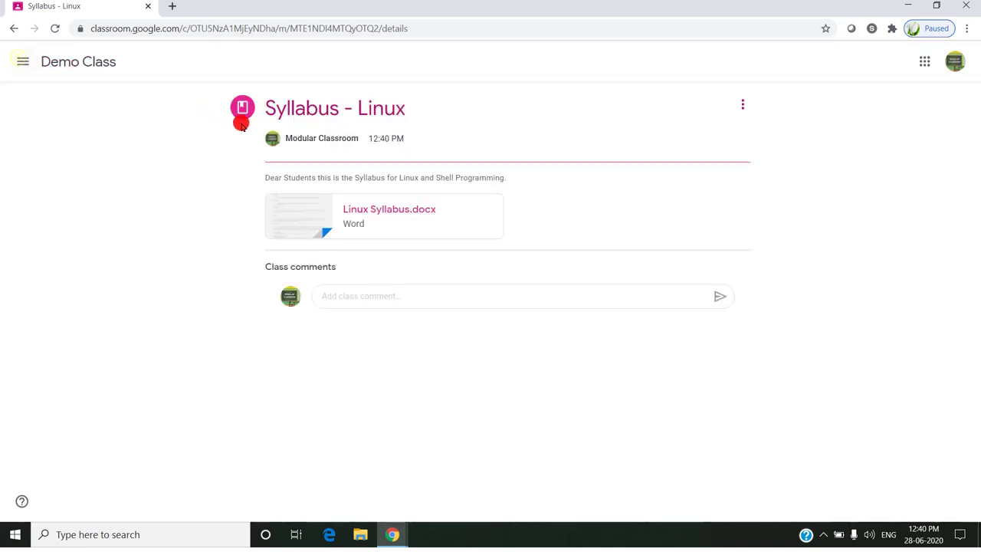
Return to Demo Class's Classwork list and bring up the Create menu
left_click(14, 28)
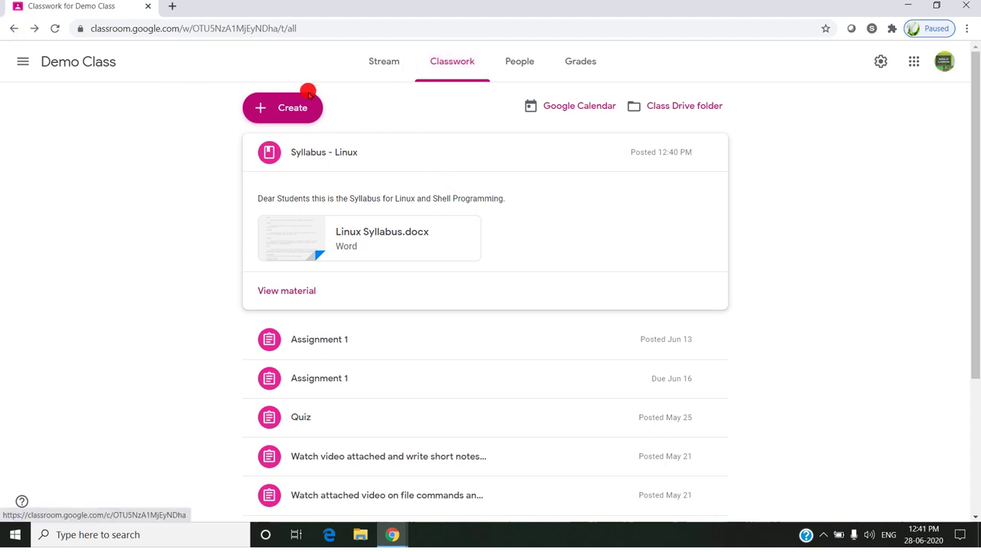
left_click(291, 106)
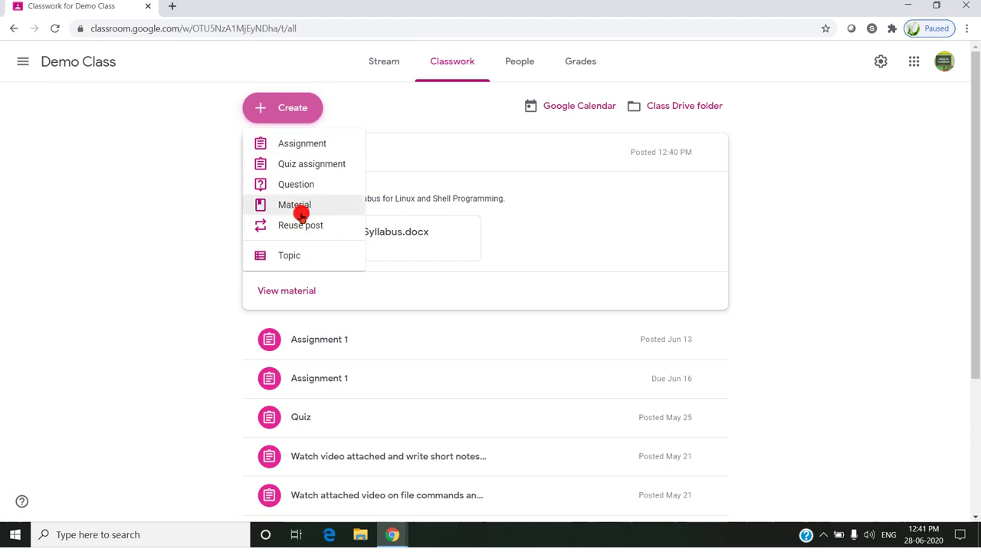